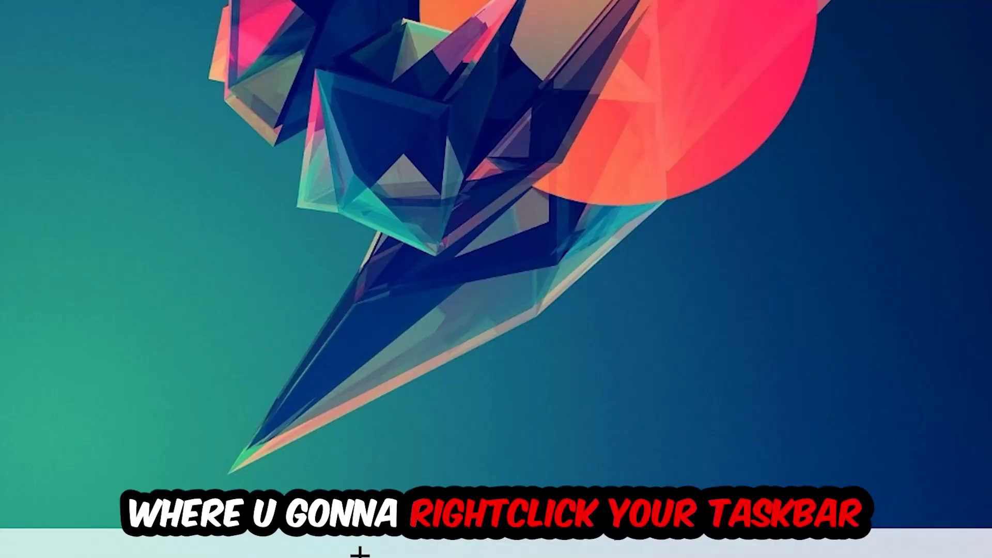
- Open Task Manager from the taskbar, maximize it, and end the Google Chrome process
right_click(439, 548)
click(481, 492)
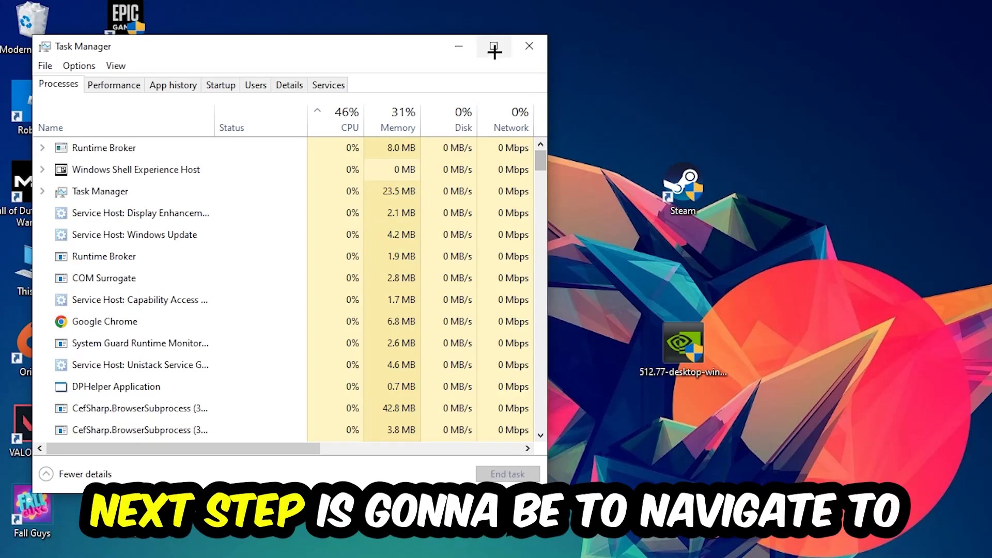
click(494, 49)
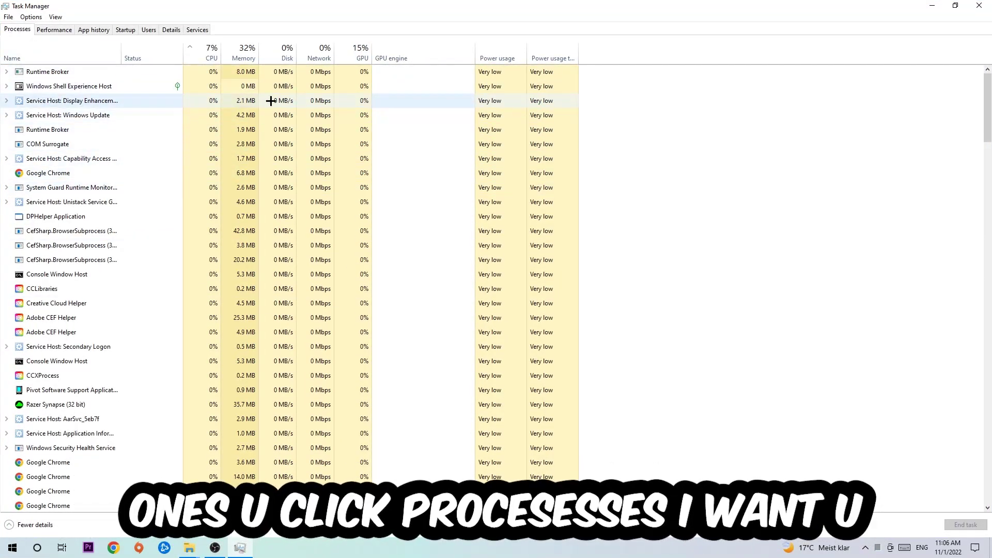
click(255, 173)
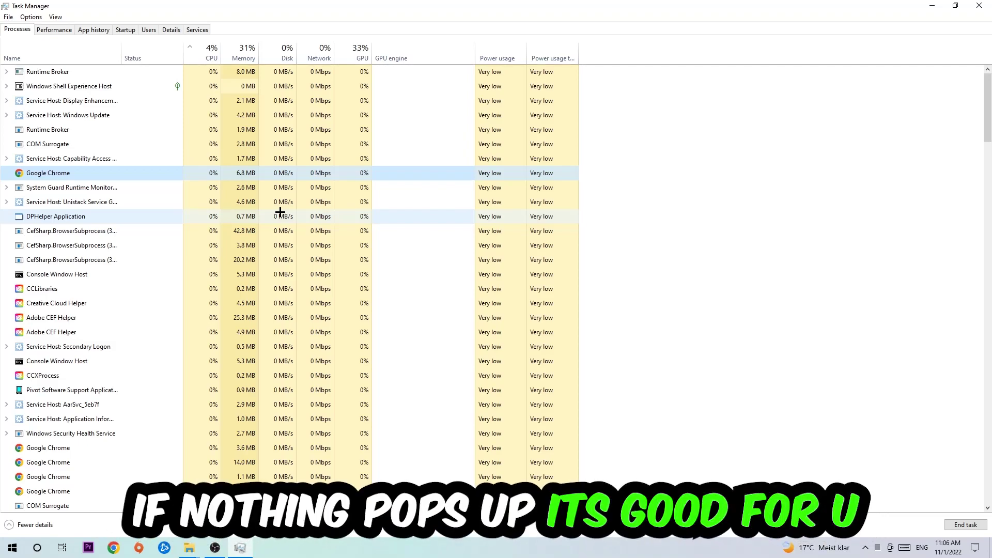
right_click(125, 173)
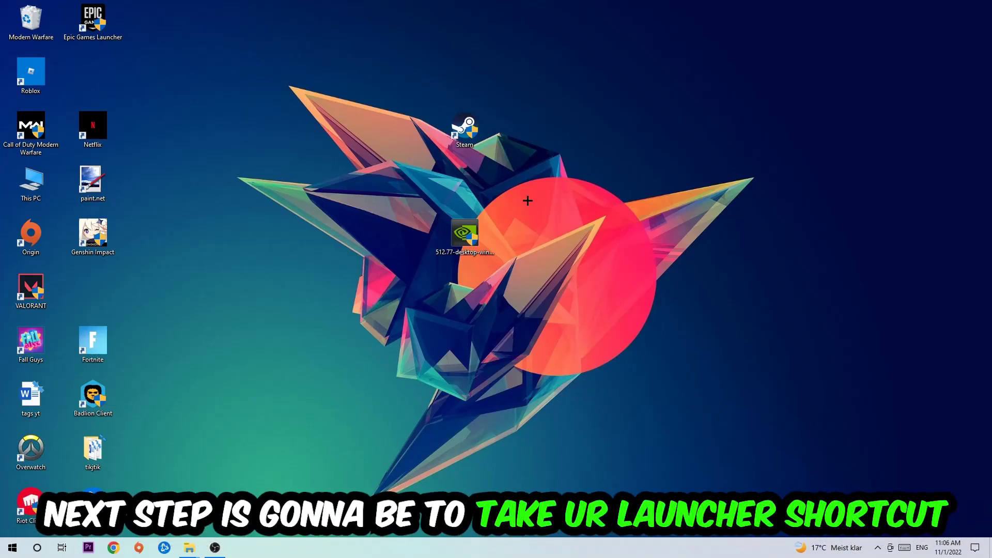
- Run the Steam desktop shortcut as administrator, moving its icon around the desktop
drag(465, 131, 589, 185)
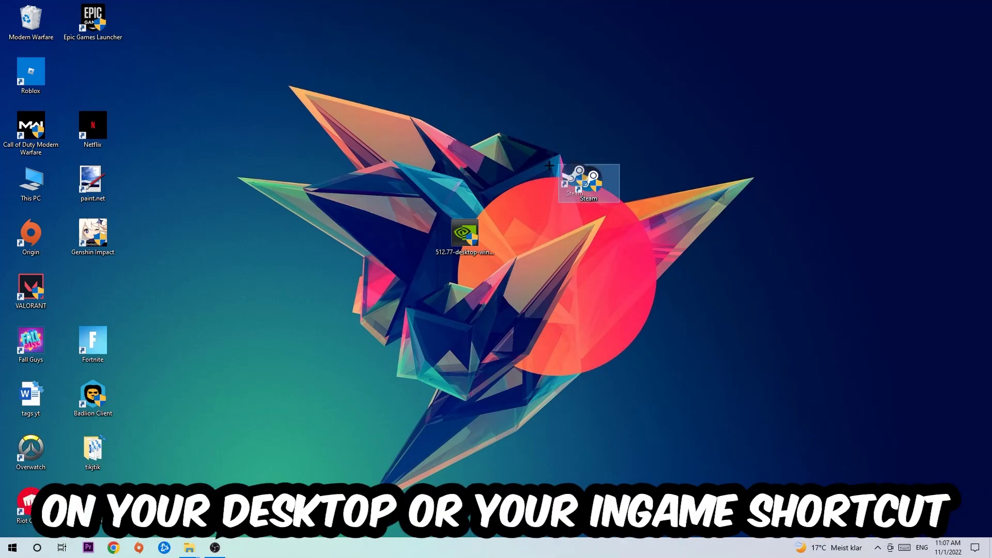
drag(589, 184, 400, 128)
right_click(388, 128)
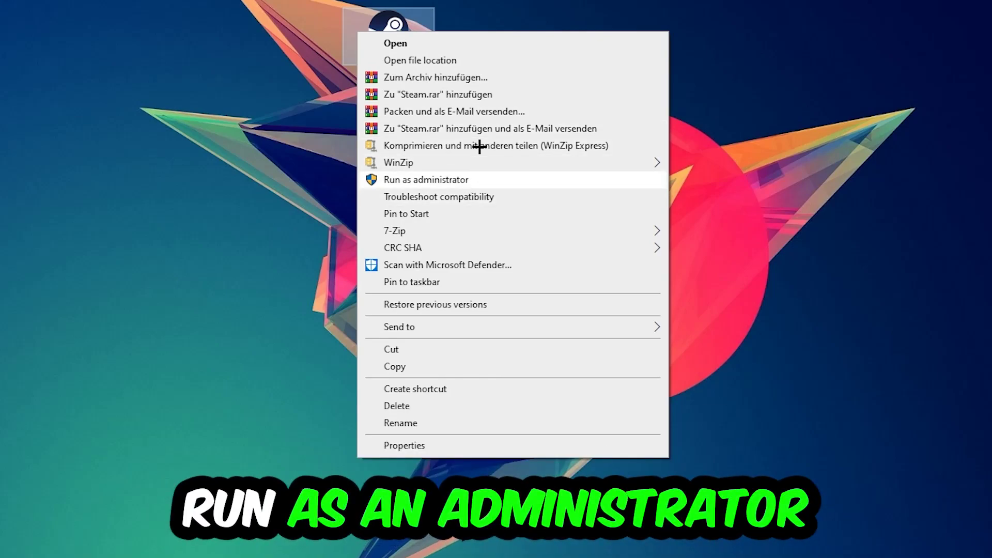
key(Return)
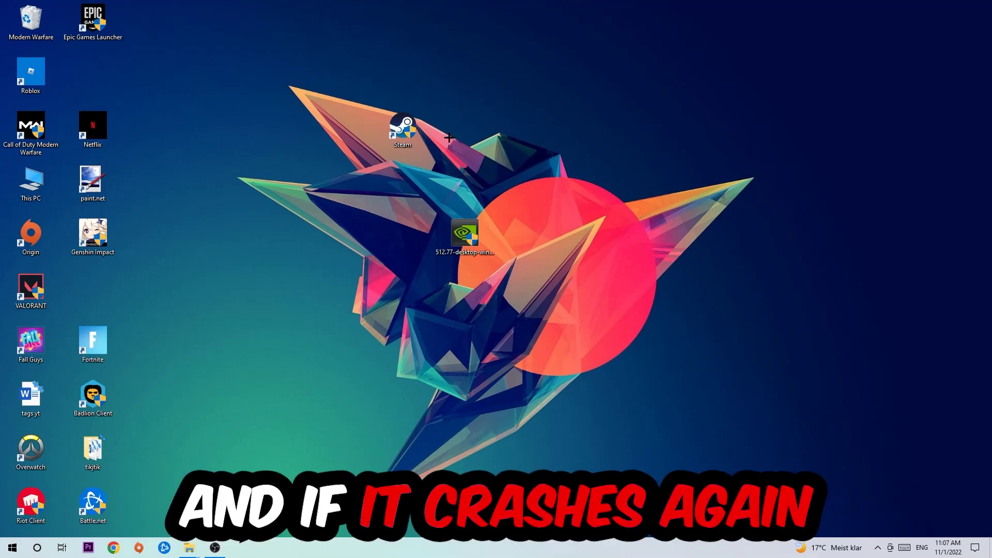
drag(387, 129, 324, 177)
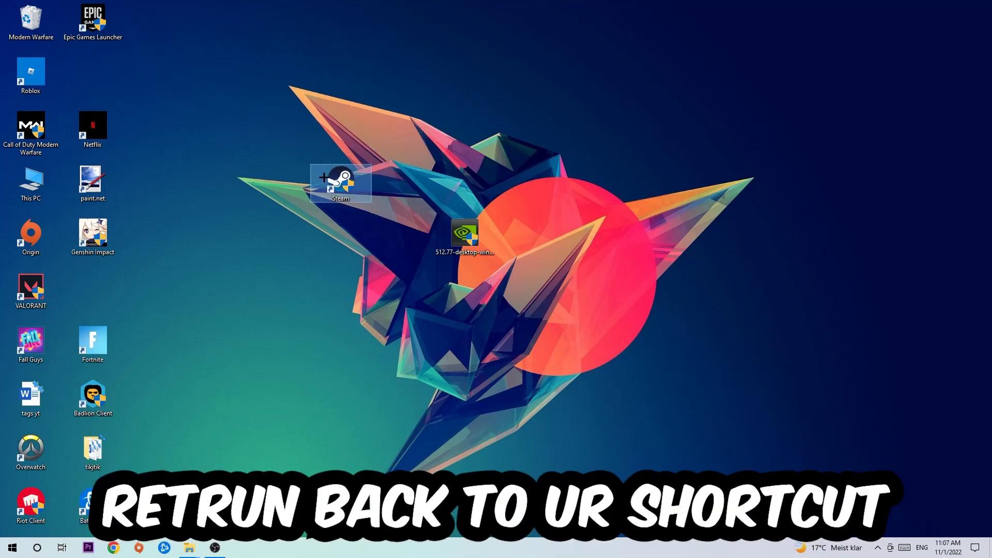
- In the Steam shortcut's Compatibility properties, set Windows 8 mode and administrator rights
right_click(324, 177)
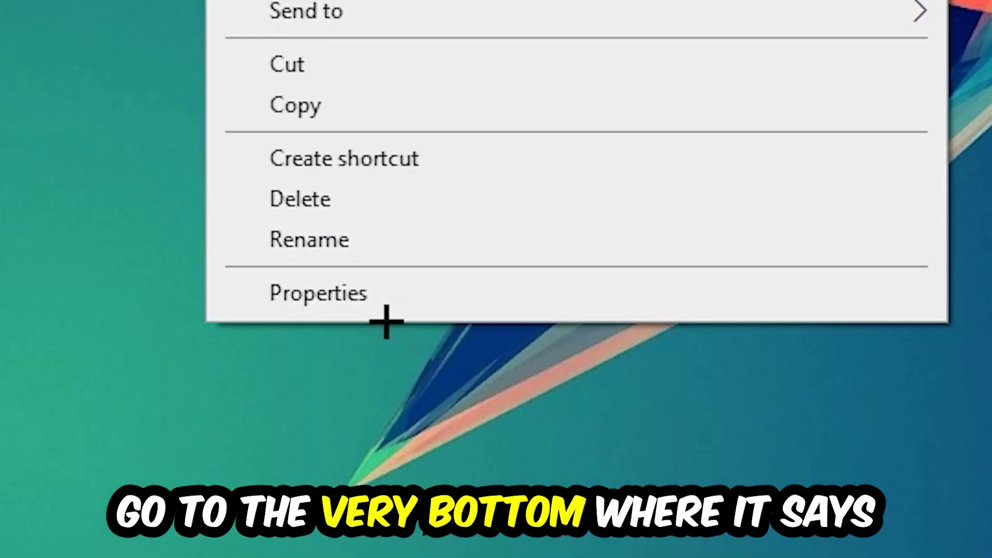
click(386, 318)
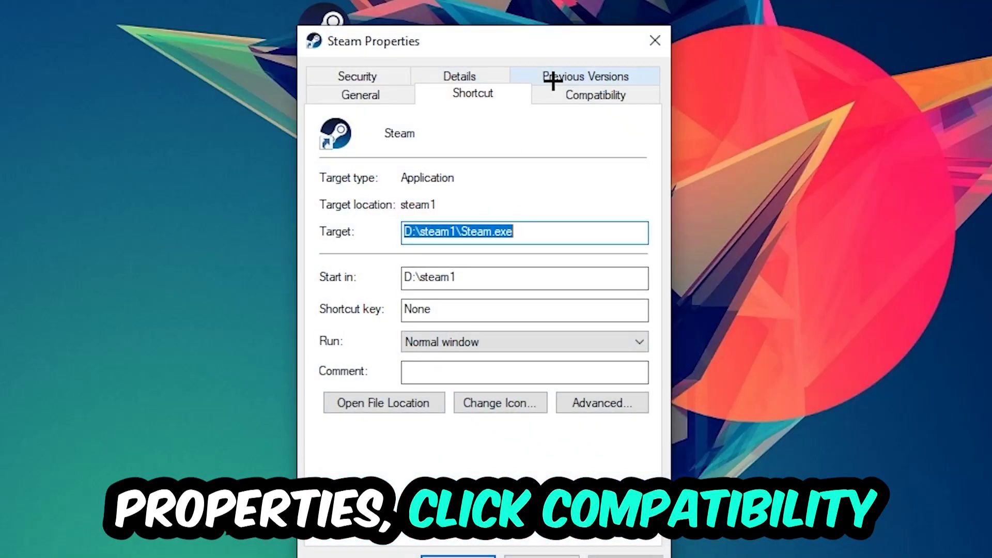
click(555, 93)
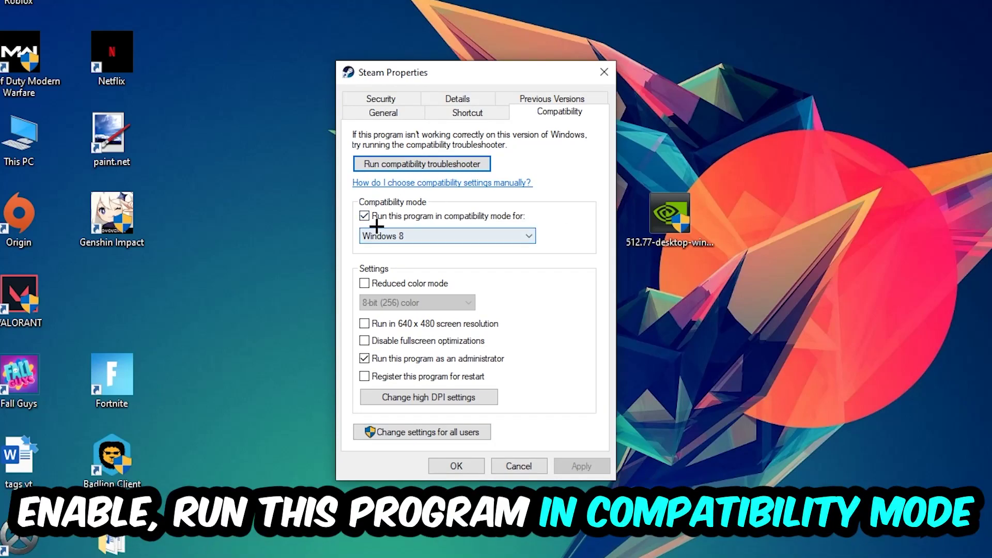
click(513, 232)
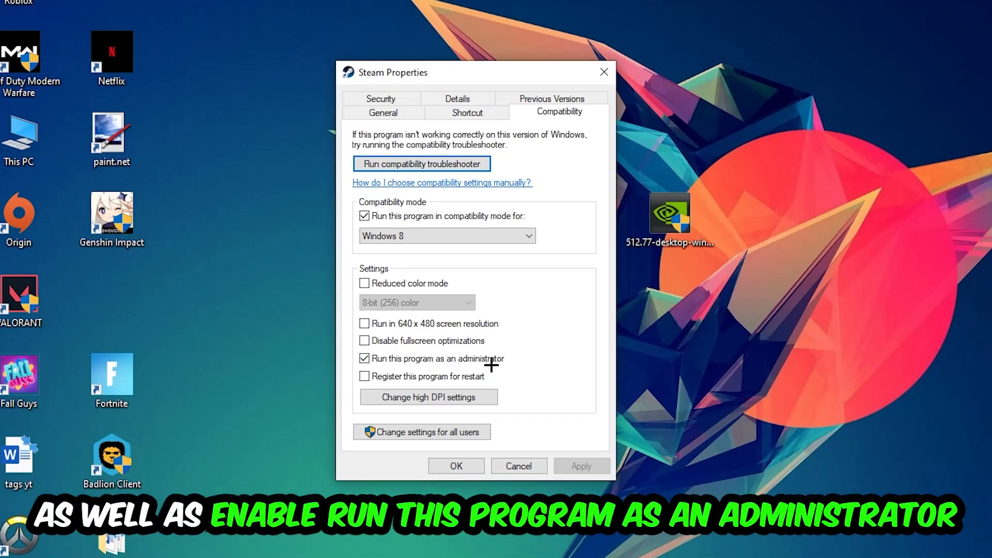
click(457, 467)
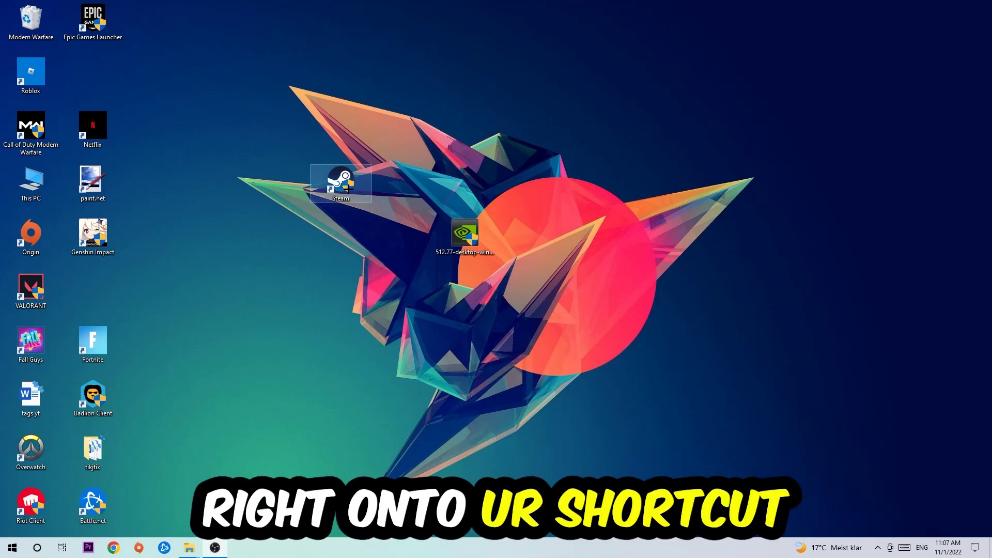
mouse_move(349, 189)
mouse_down()
mouse_move(456, 187)
mouse_move(345, 186)
mouse_up()
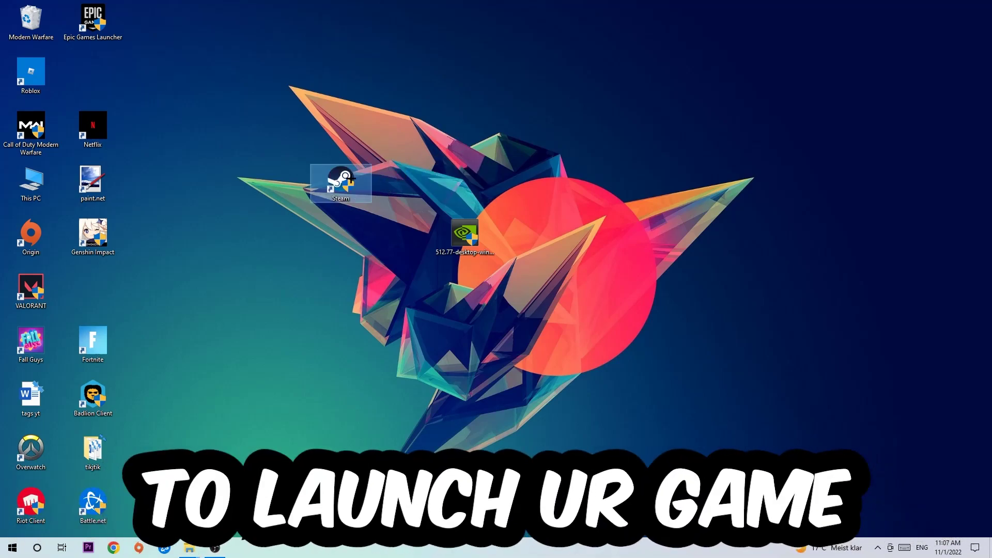